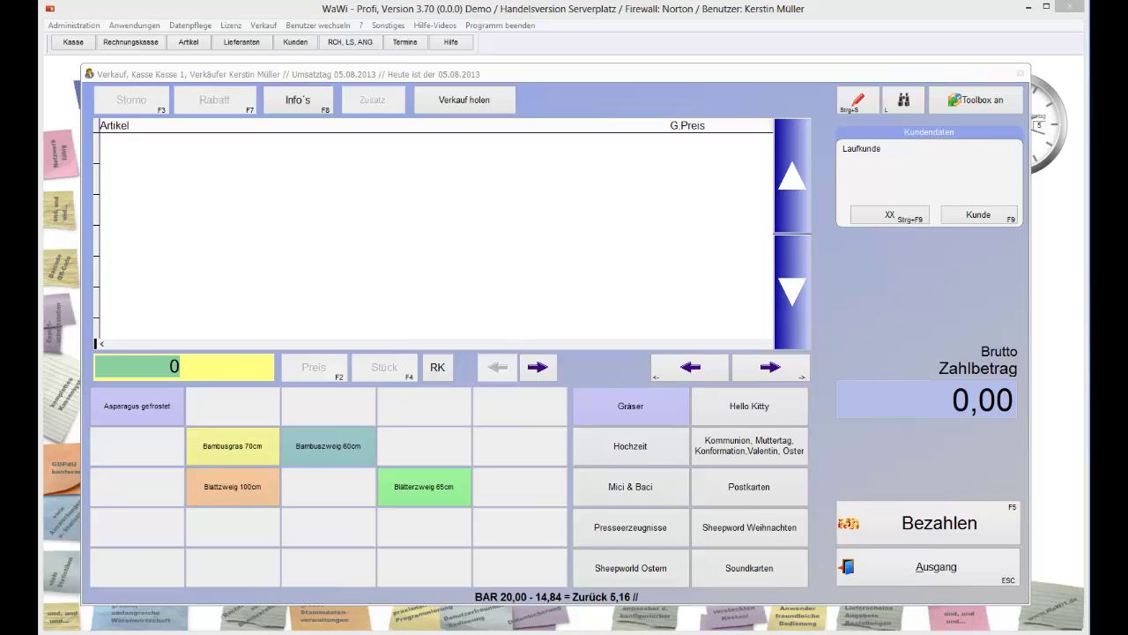
Open the article master data and compare the records of Brutaler Schnaps, wilder, starker Likör and Pfandrücknahme 0,25.
left_click(190, 42)
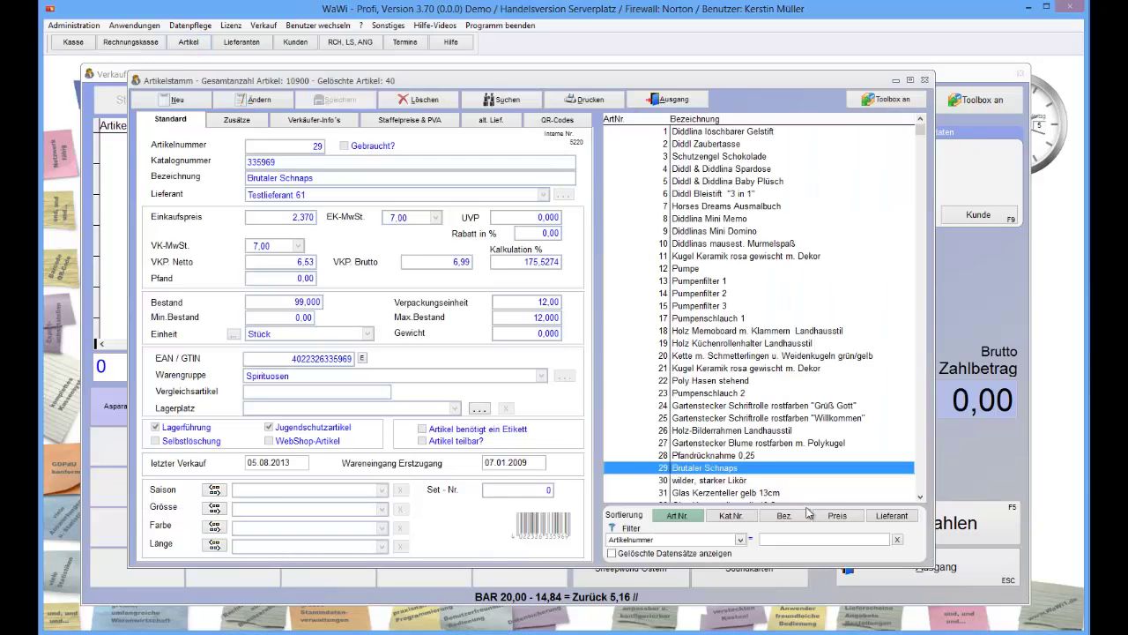
left_click(683, 481)
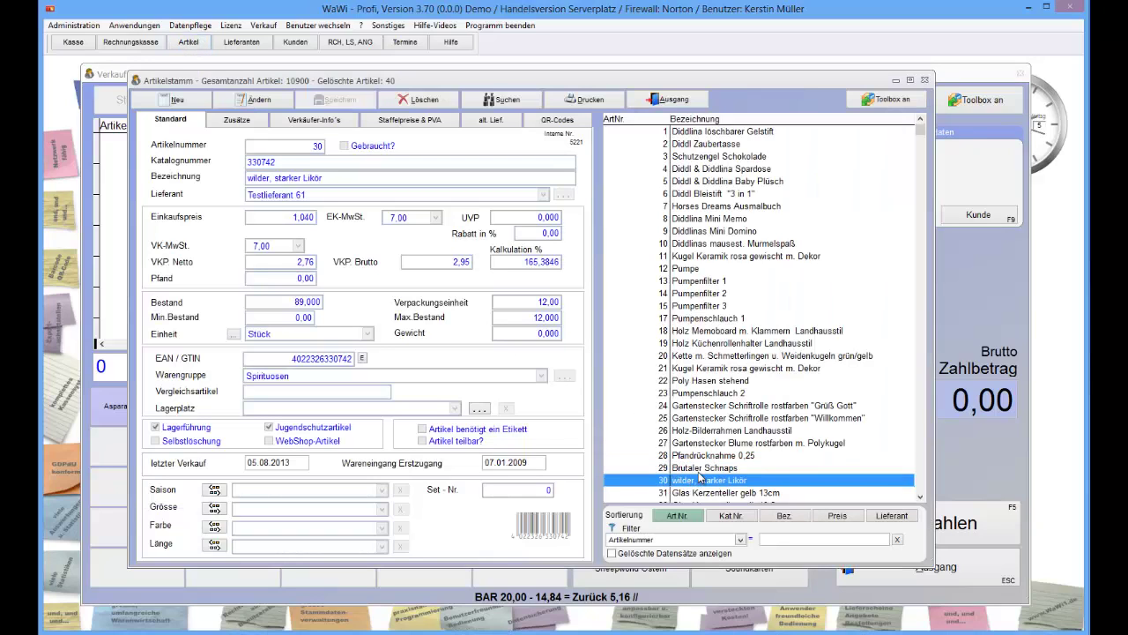
left_click(701, 469)
left_click(693, 481)
key("Up")
key("Up")
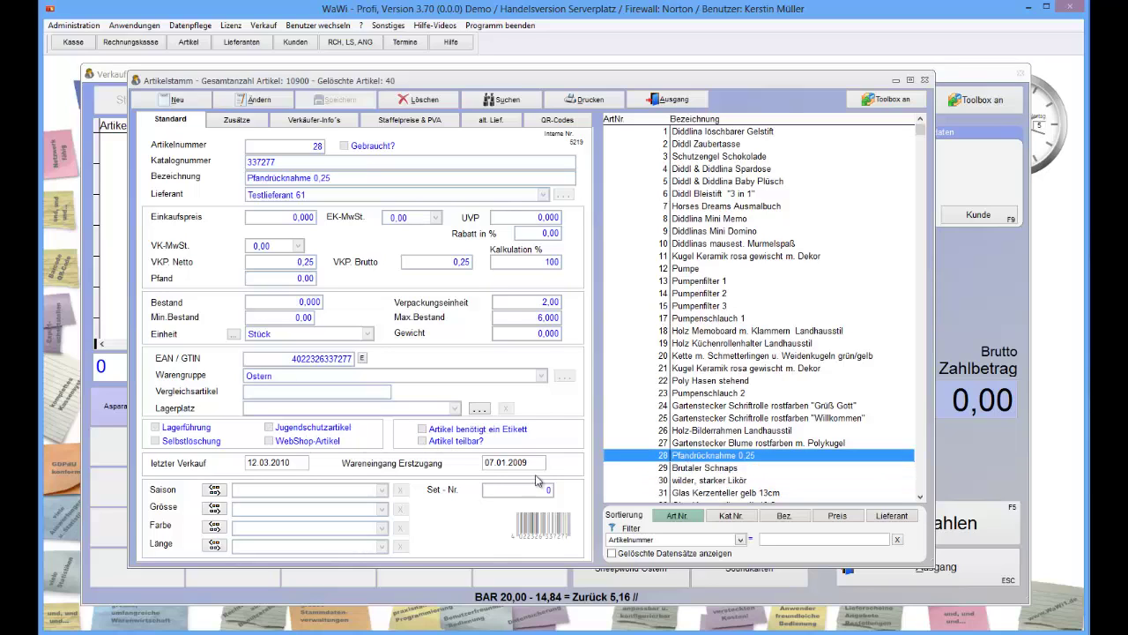
key("Down")
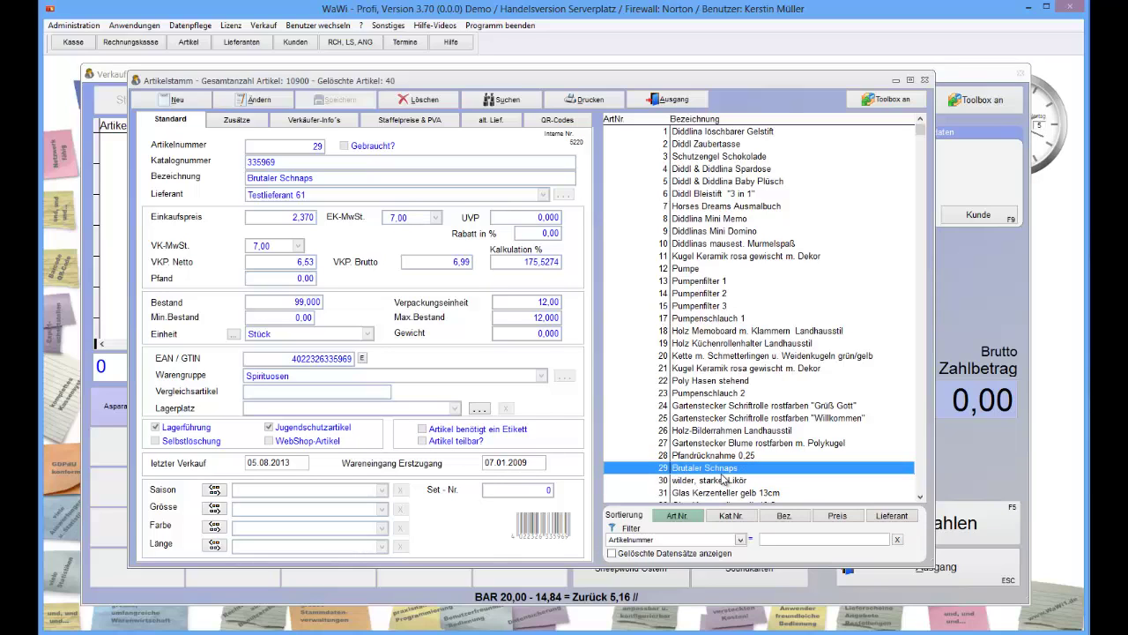
Edit the Brutaler Schnaps record so that Jugendschutzartikel is enabled, save the changes and return to the sales window.
left_click(253, 100)
left_click(272, 428)
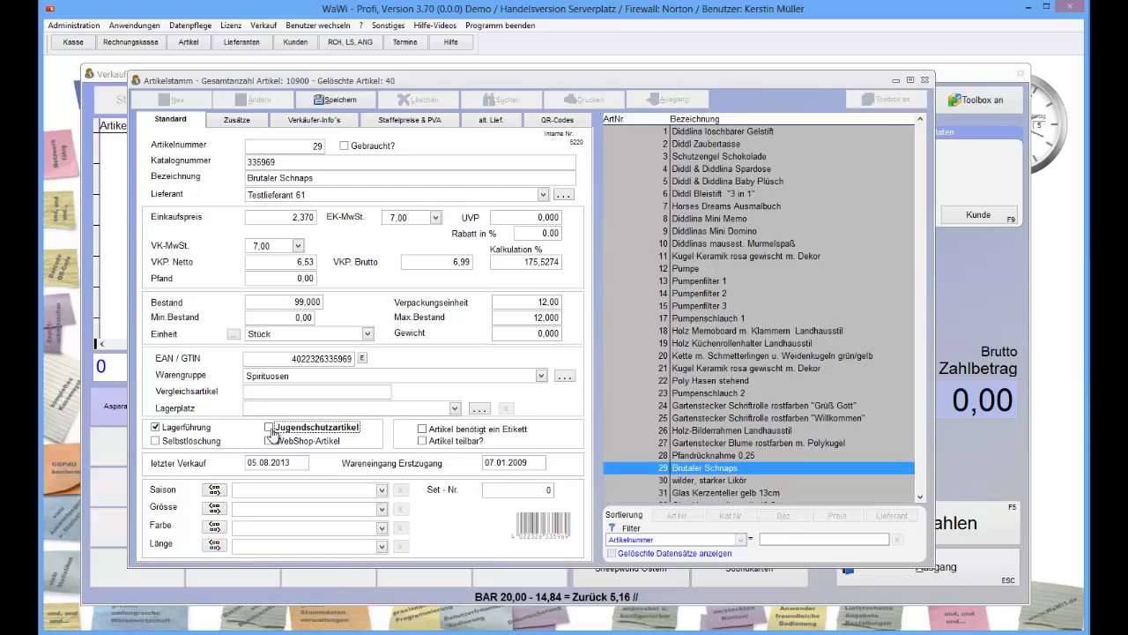
left_click(333, 101)
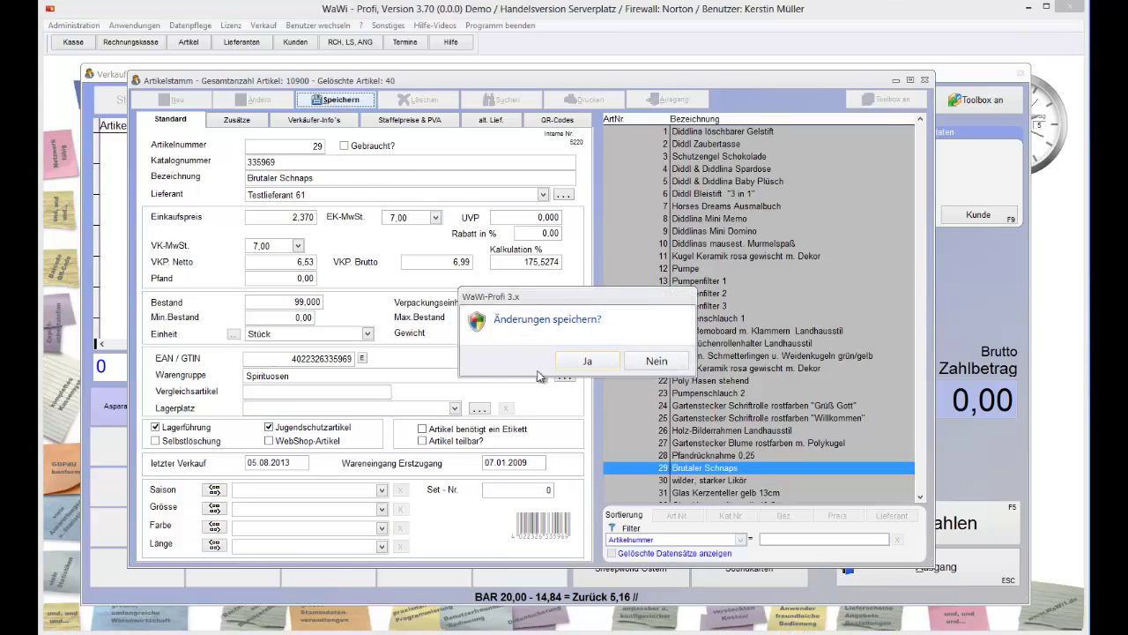
left_click(580, 362)
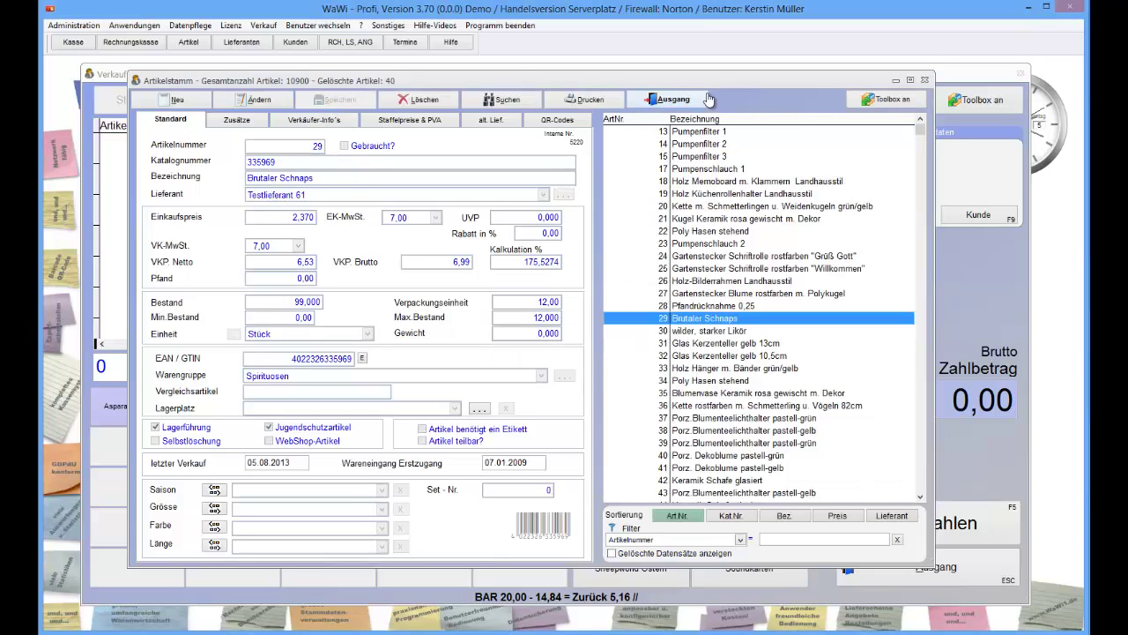
left_click(982, 291)
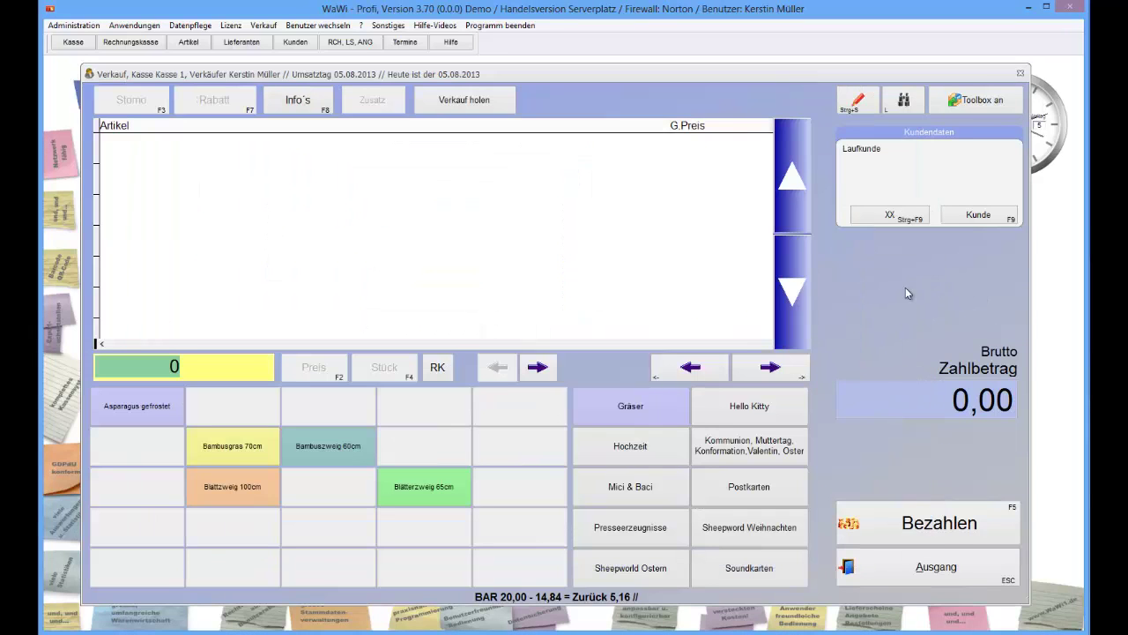
Add Brutaler Schnaps from the Spirituosen group to the sale without the birth-date check, plus one wilder, starker Likör.
left_click(770, 370)
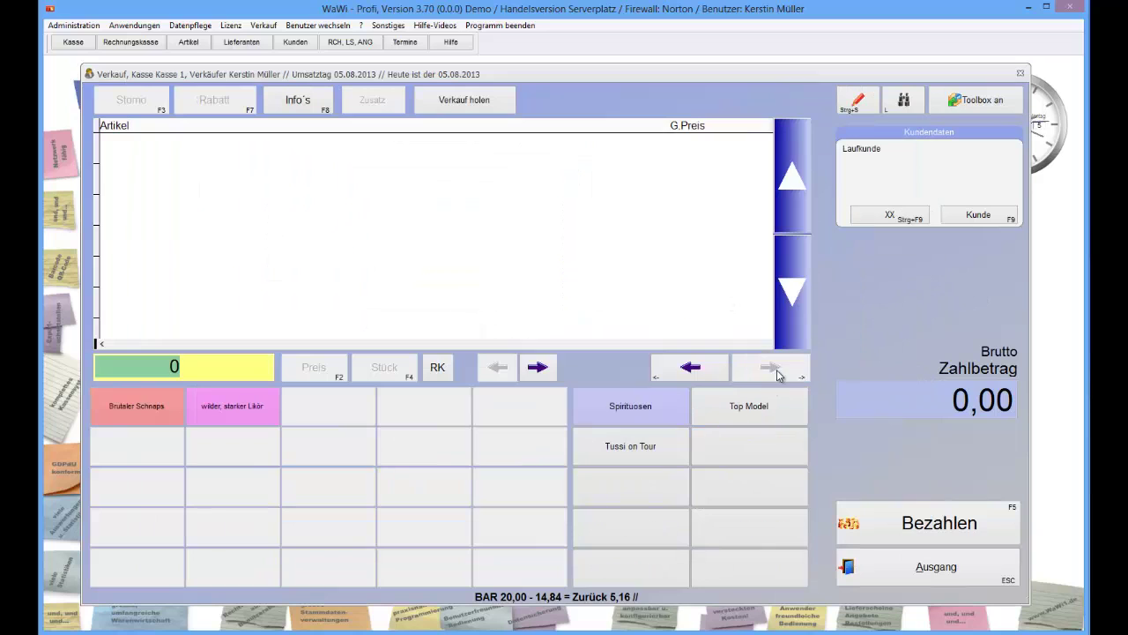
left_click(674, 407)
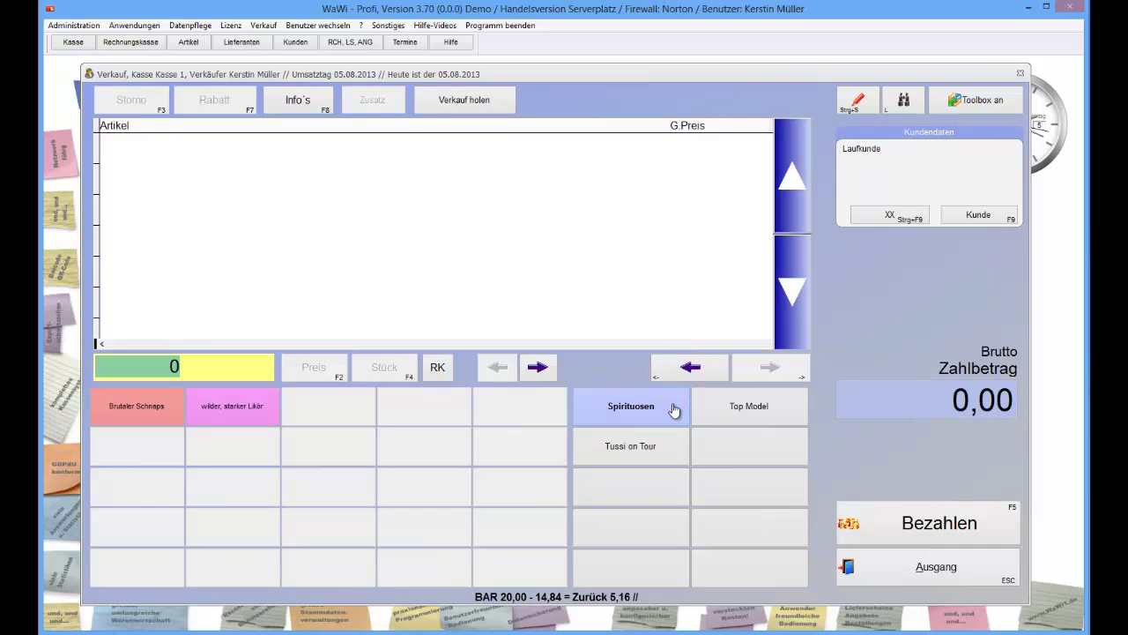
left_click(127, 405)
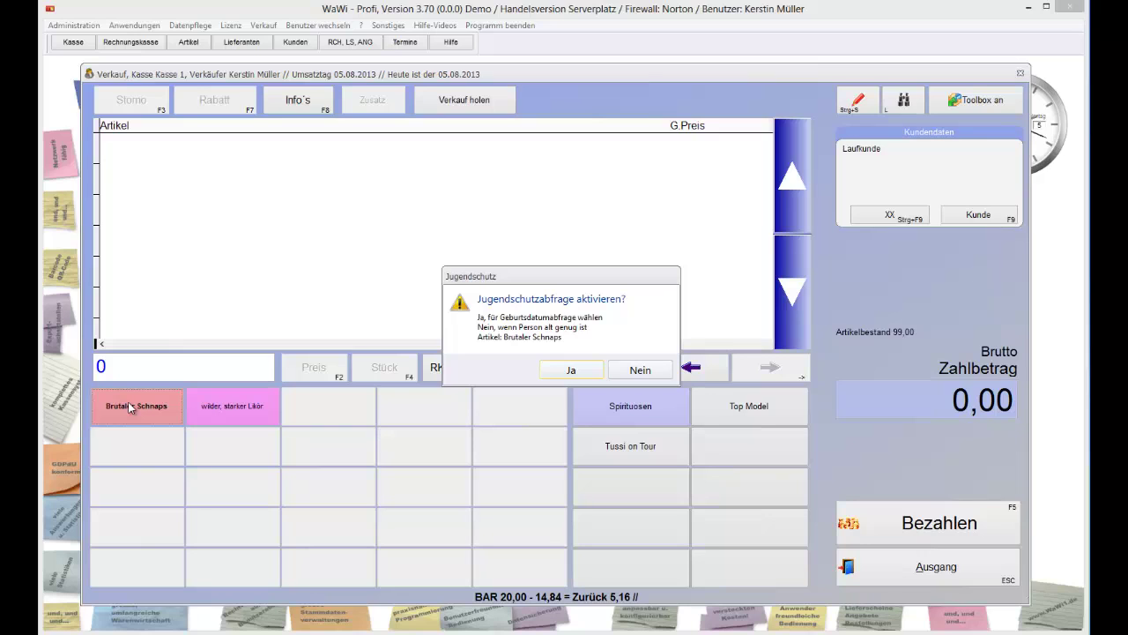
left_click(624, 379)
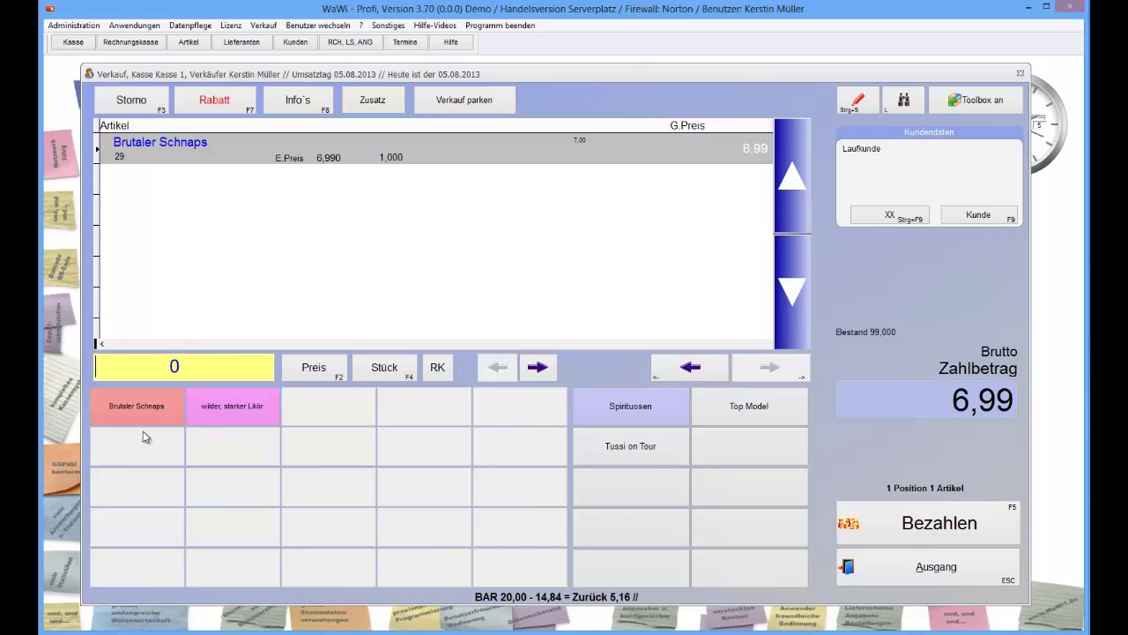
left_click(227, 414)
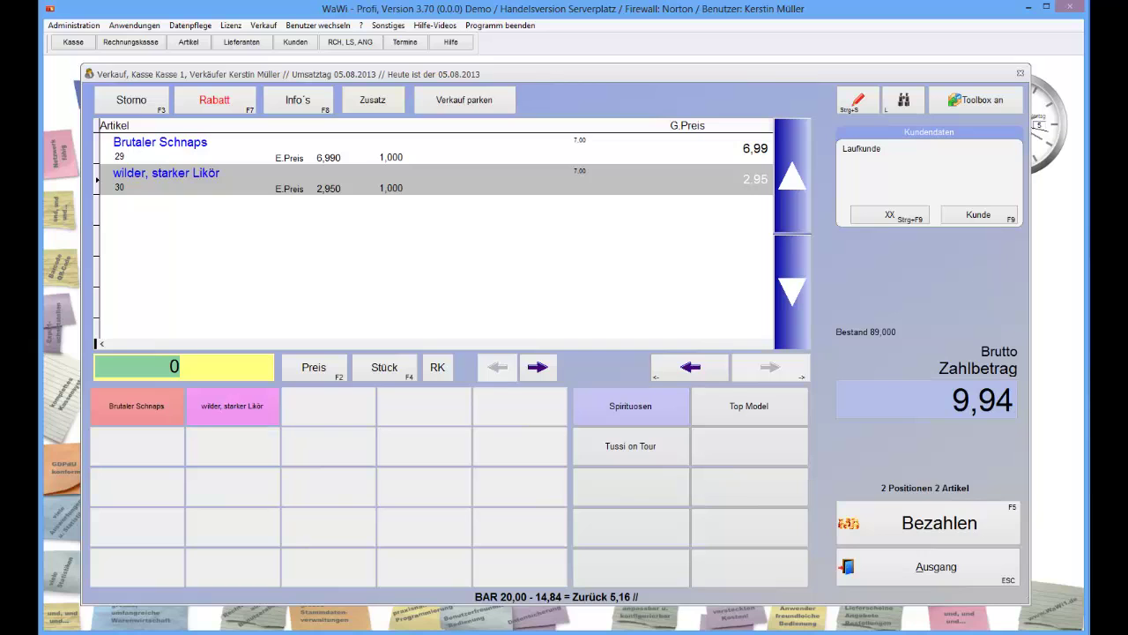
Settle the sale in cash with 10 received and finish it without printing a receipt.
left_click(927, 539)
key("F3")
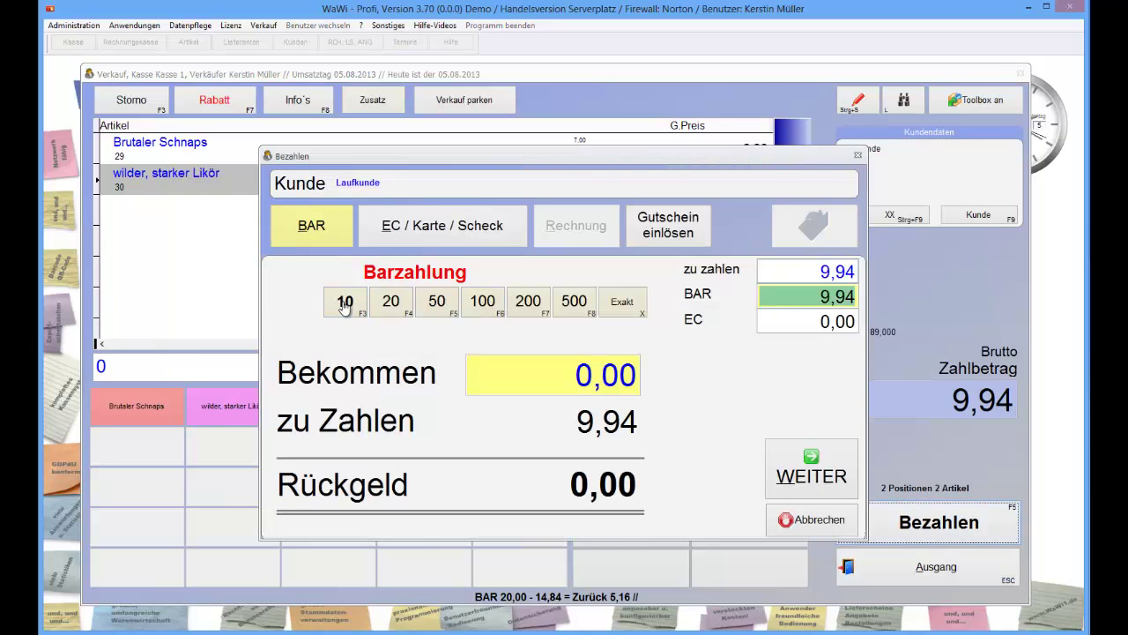
left_click(811, 467)
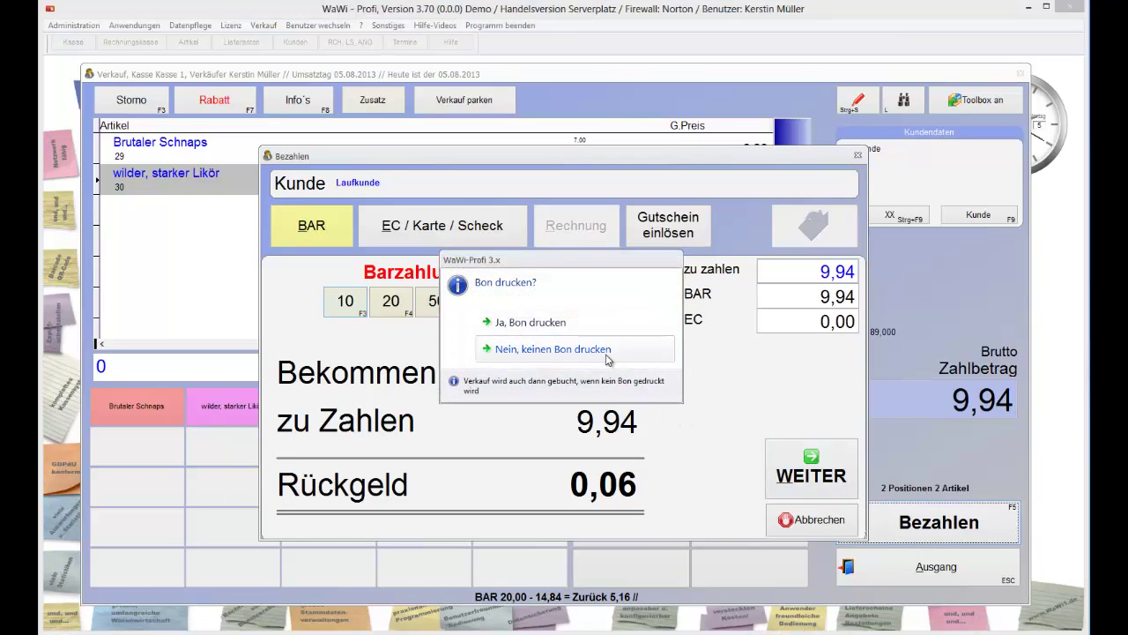
left_click(605, 351)
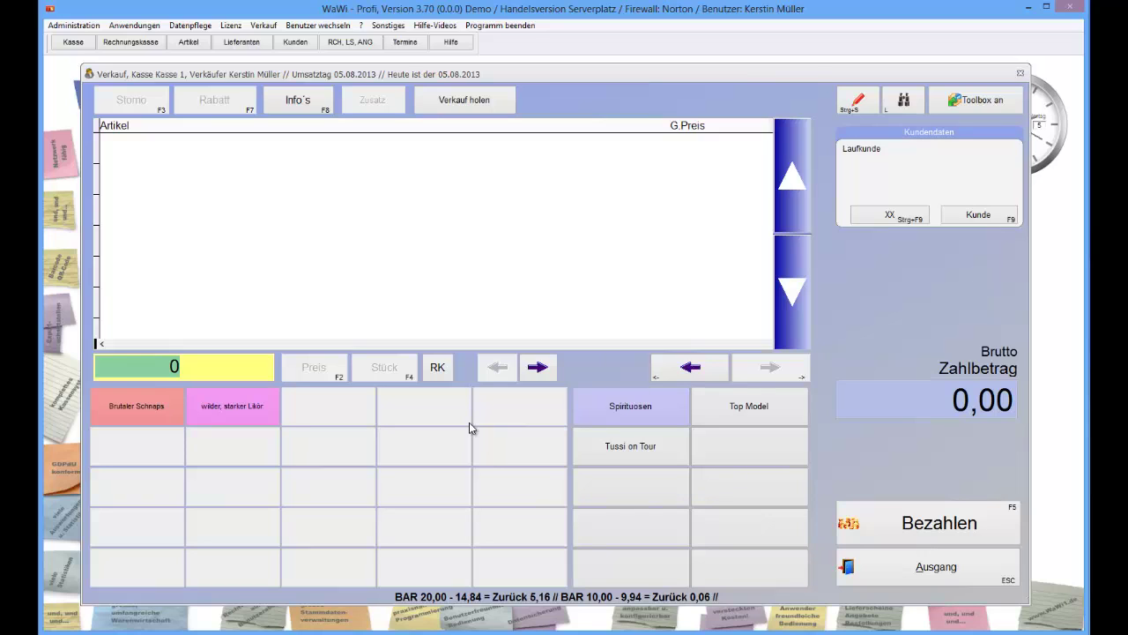
Try to sell Brutaler Schnaps with the Jugendschutz birth-date check, entering a young child's date of birth.
left_click(114, 421)
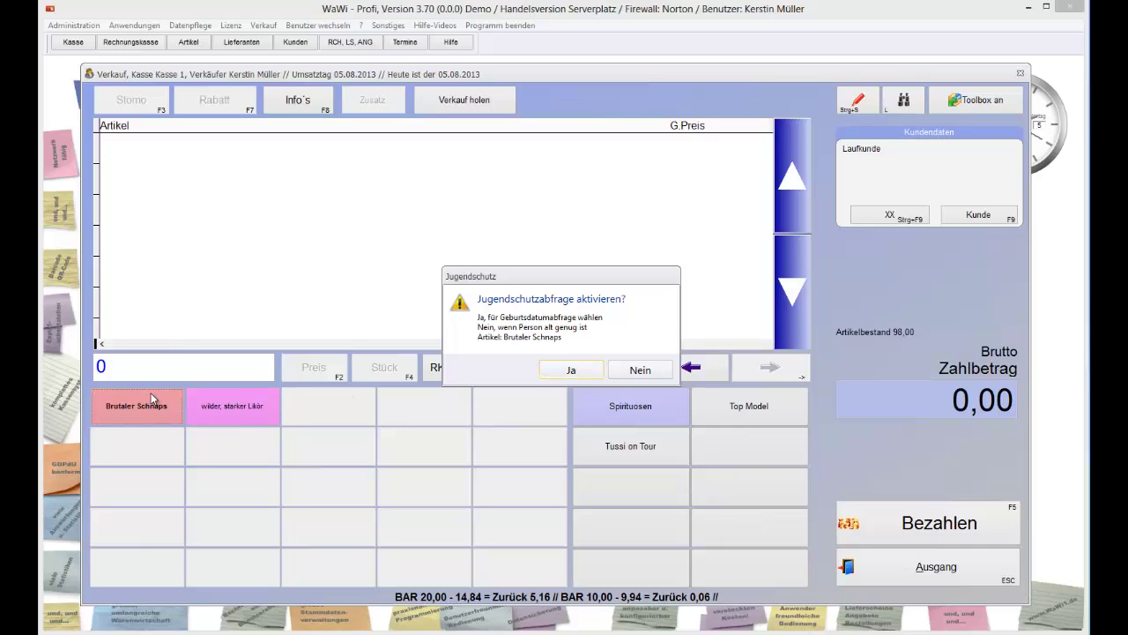
left_click(586, 372)
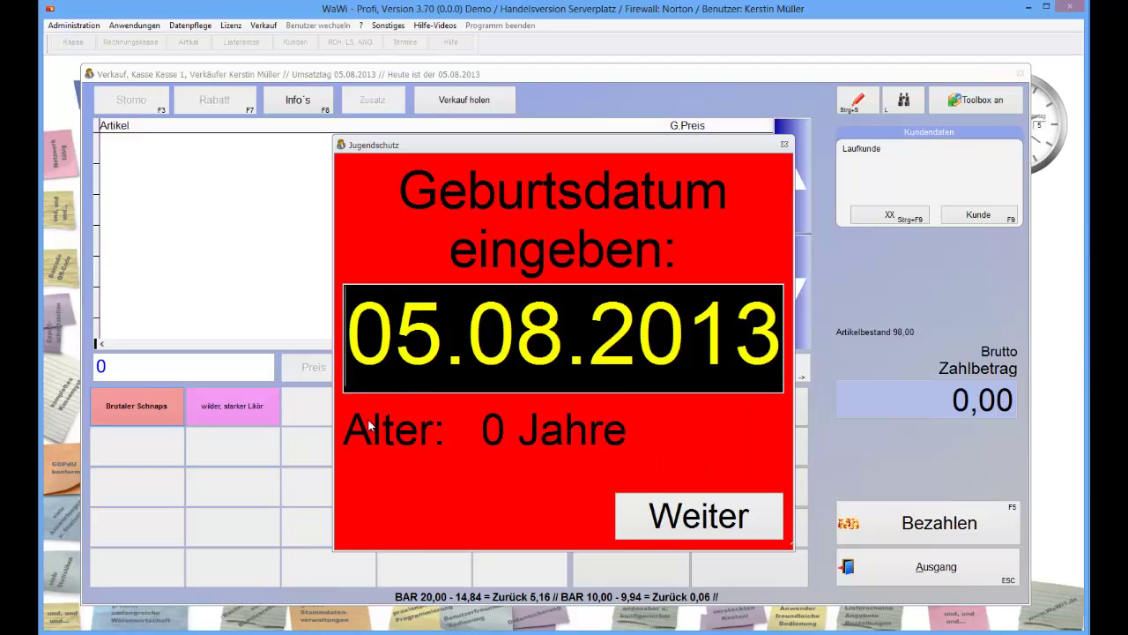
type("0101")
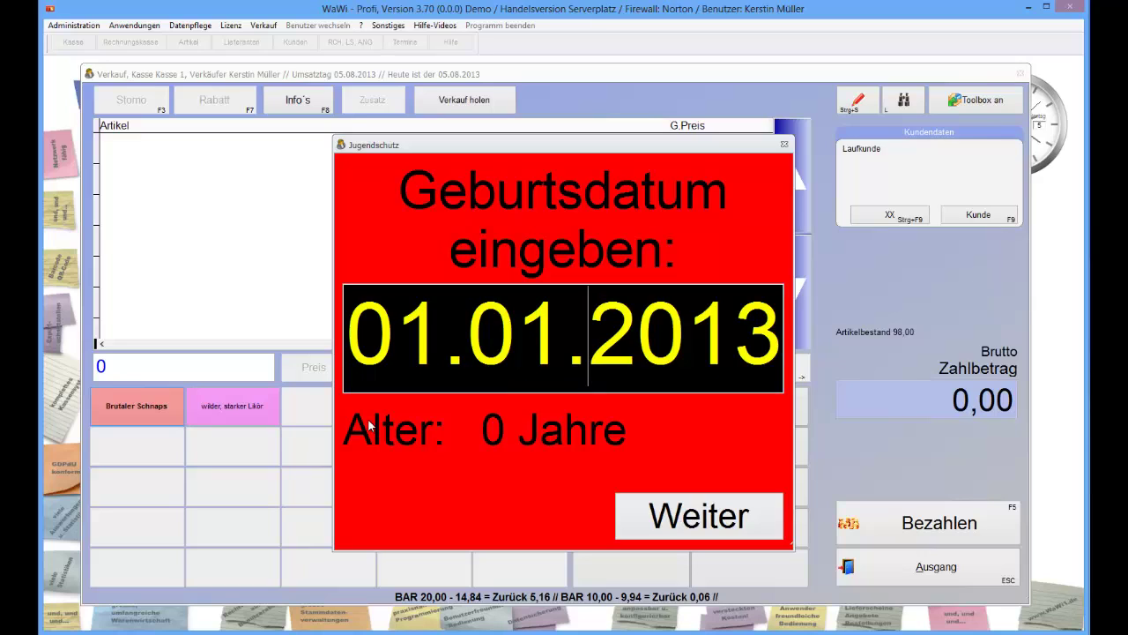
type("2002")
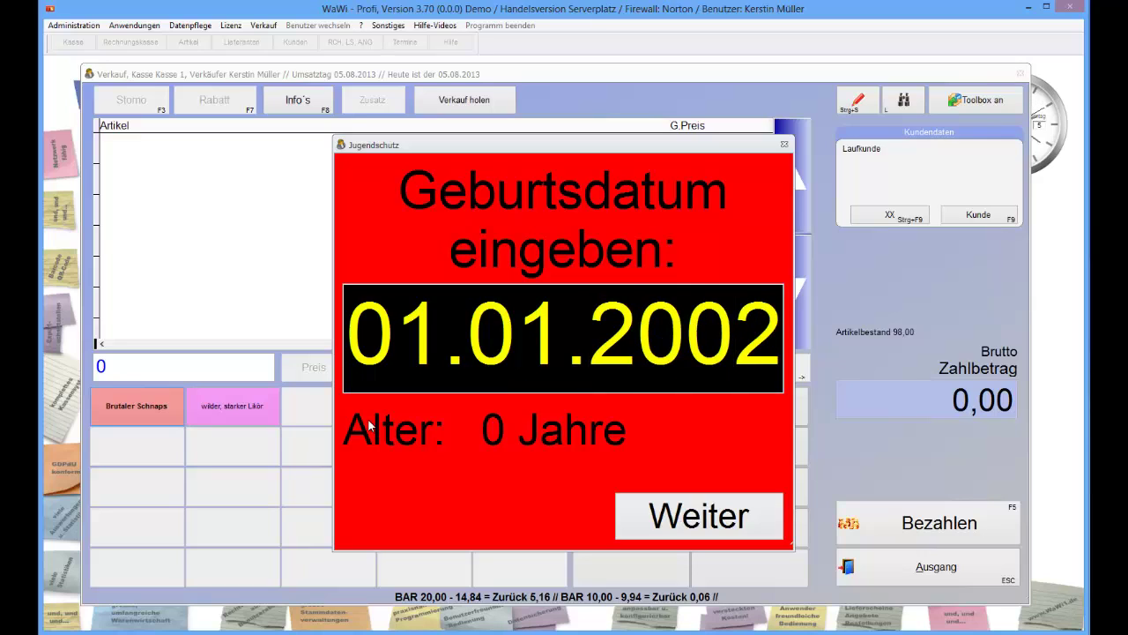
key("BackSpace")
type("9")
key("Tab")
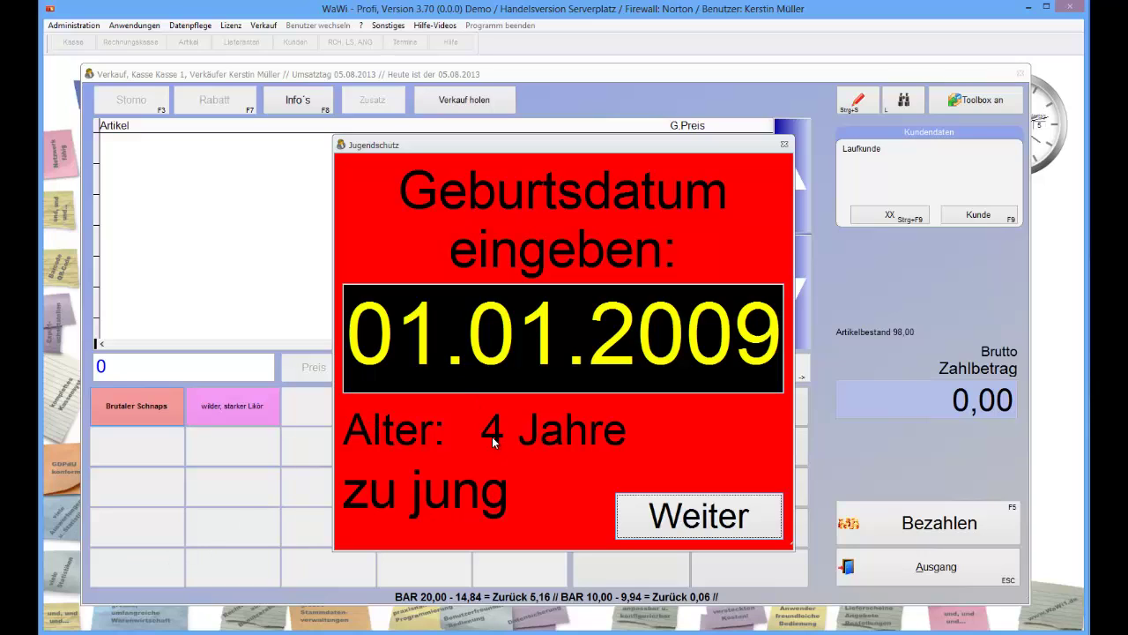
left_click(688, 522)
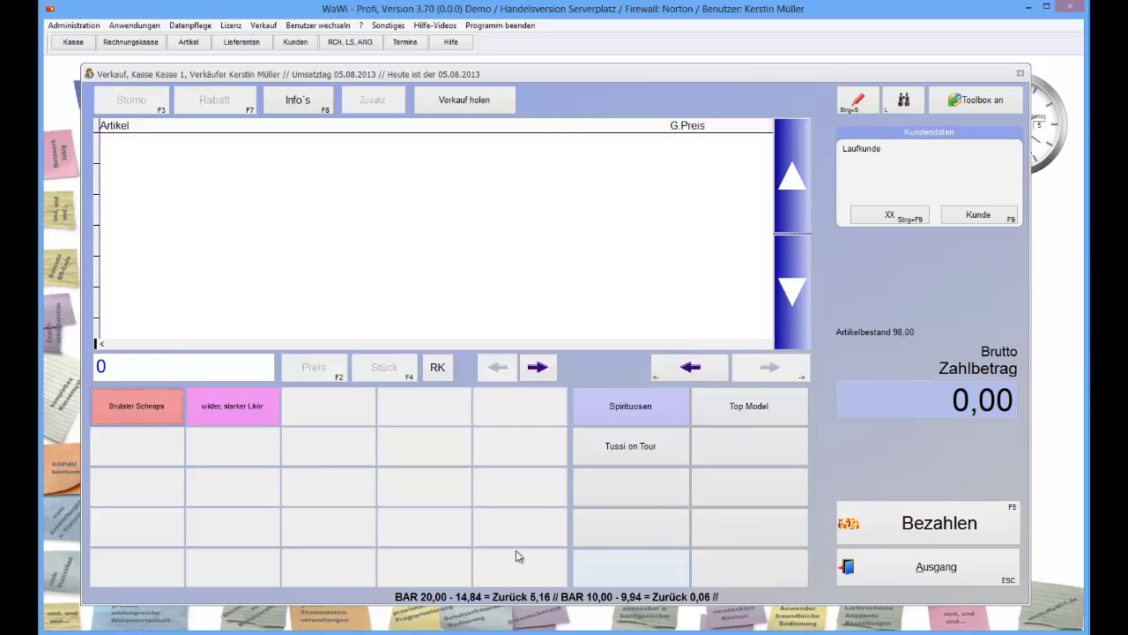
Select Brutaler Schnaps again with the birth-date check and enter a date of birth one day short of age 18.
left_click(159, 406)
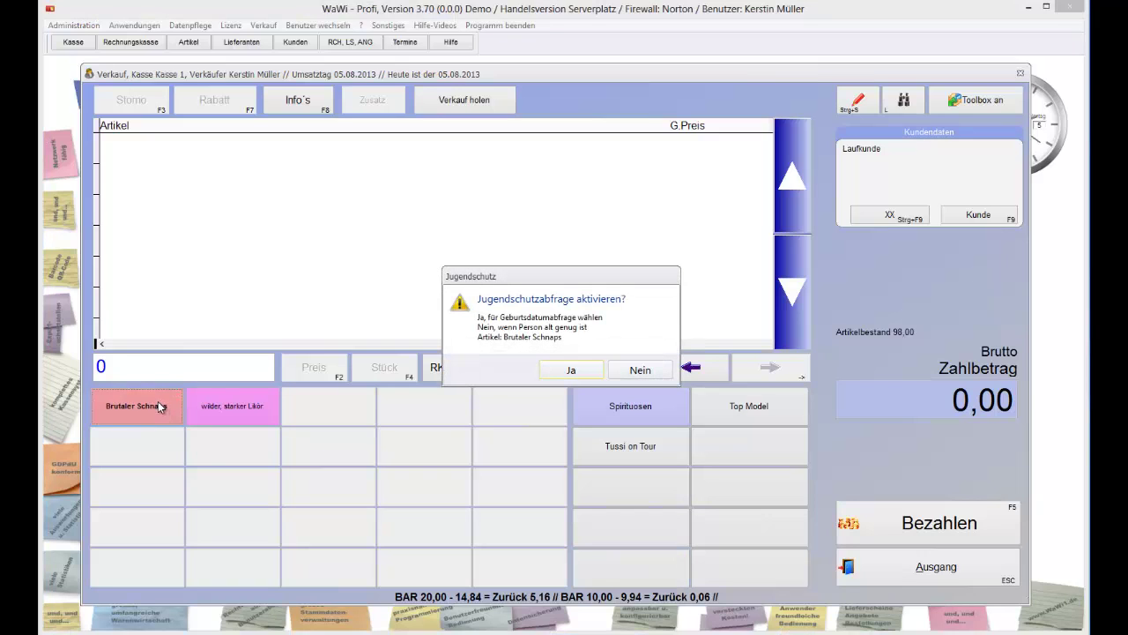
left_click(594, 377)
mouse_move(430, 377)
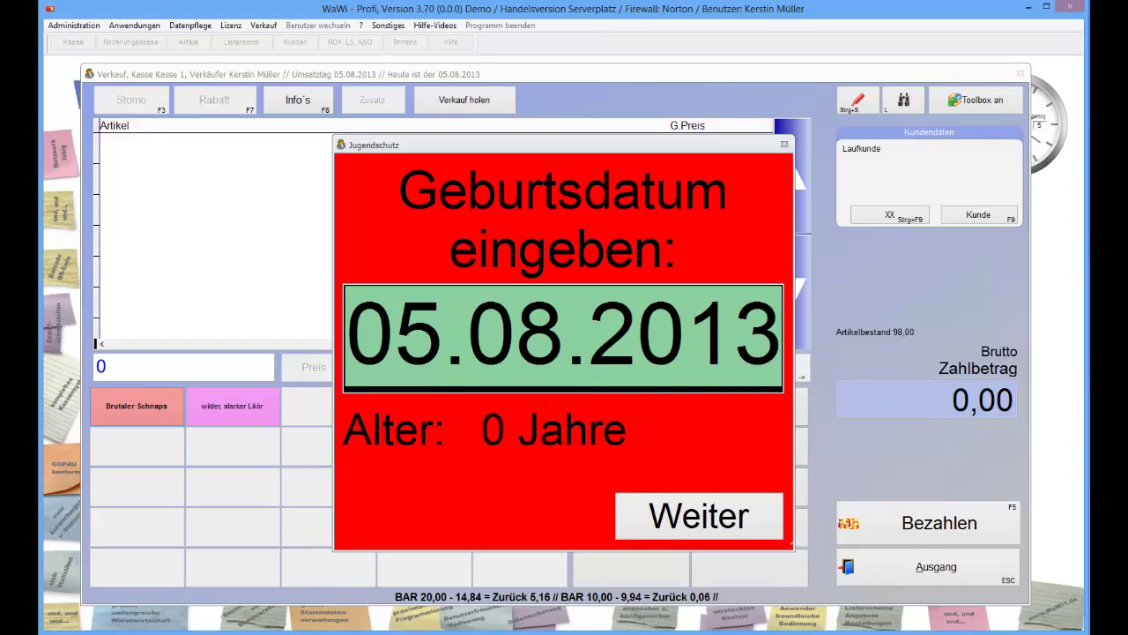
type("06.08.1995")
key("Return")
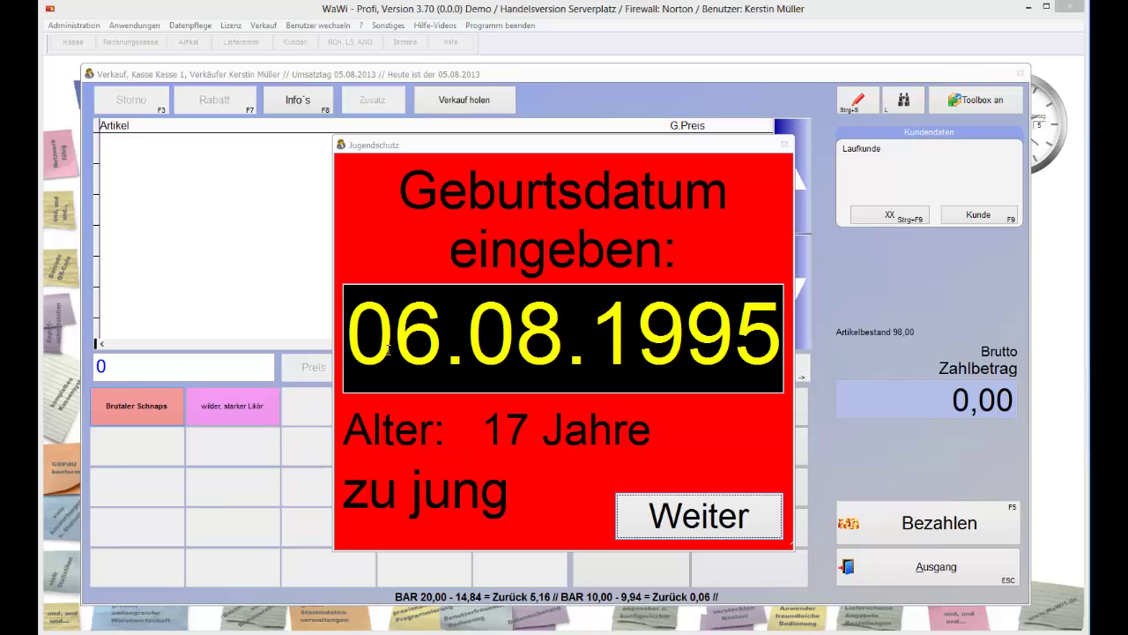
Change the day in the date of birth so the customer is exactly 18, accept it, and add wilder, starker Likör to the sale.
left_click(352, 338)
type("5")
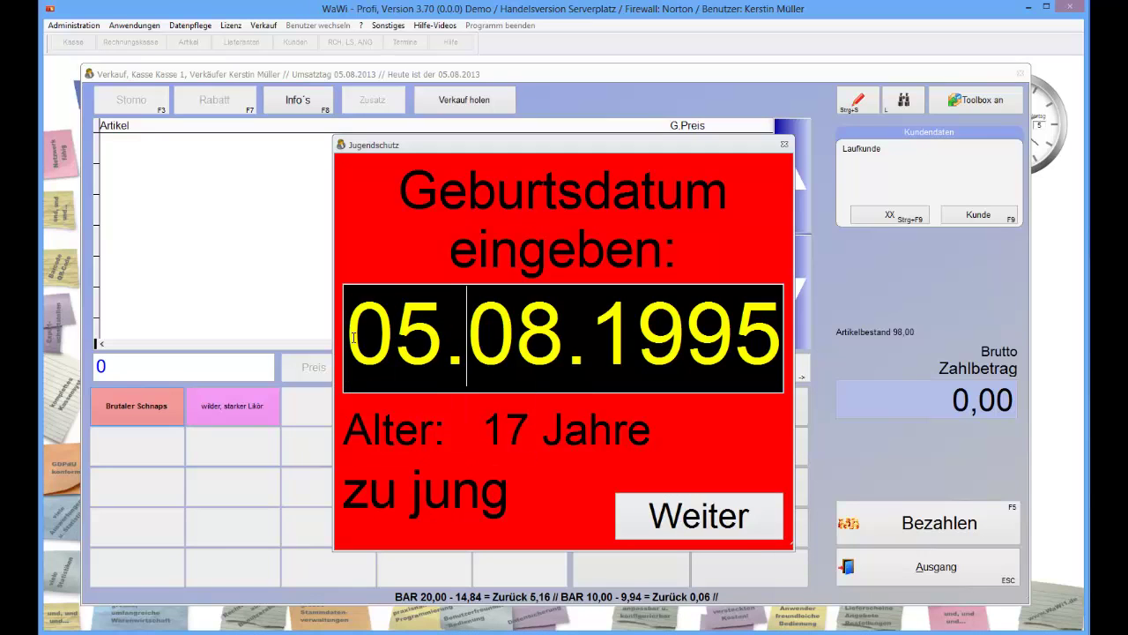
key("Tab")
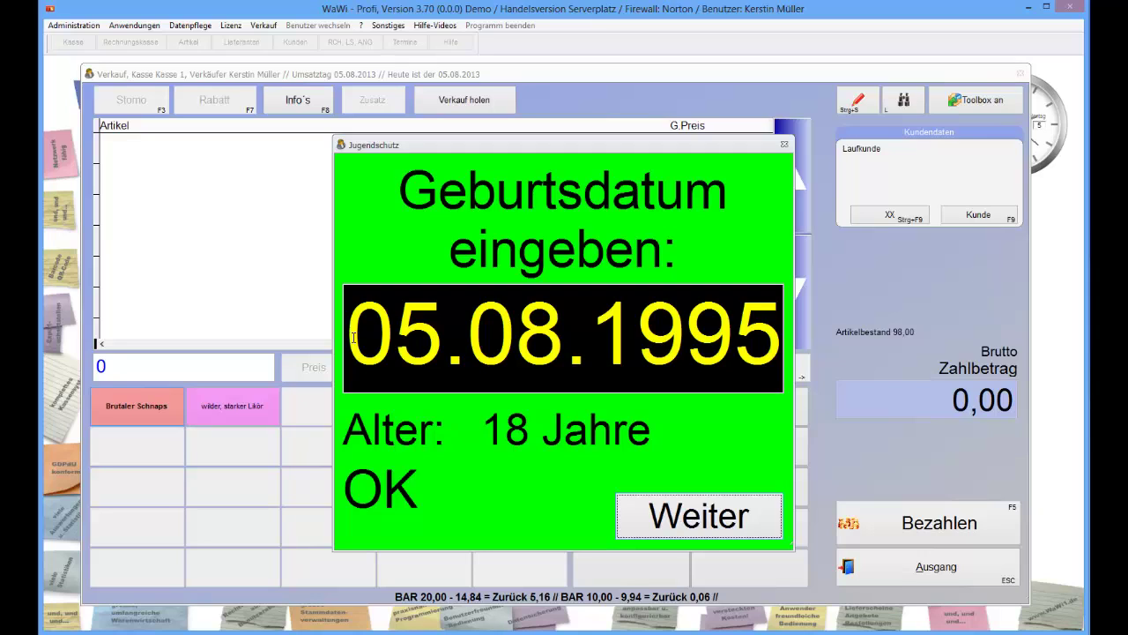
key("Return")
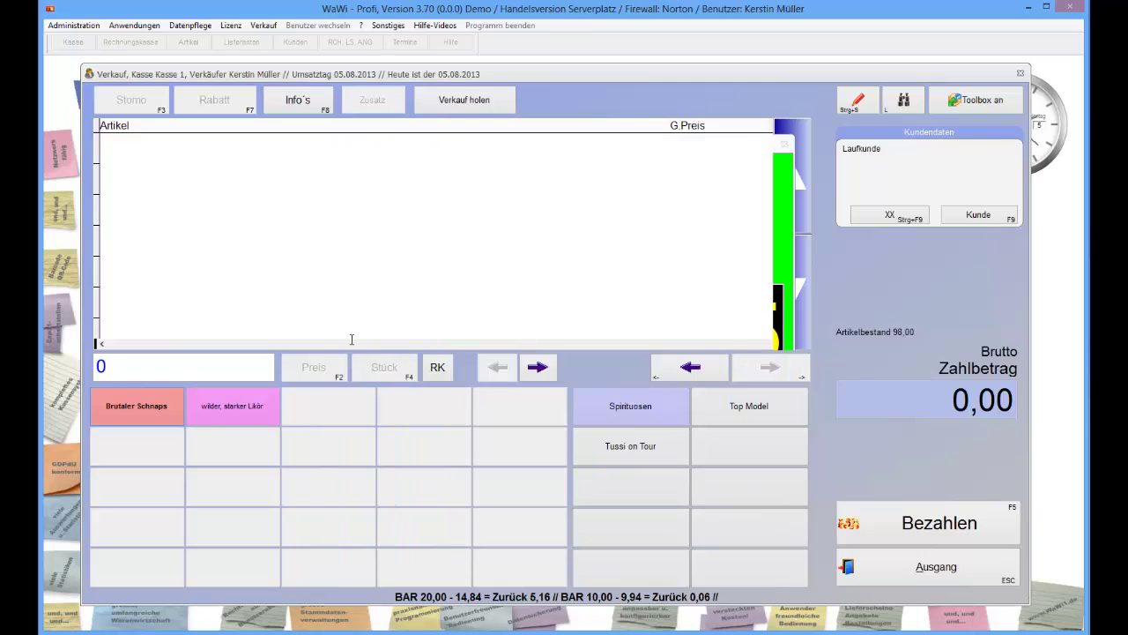
left_click(244, 420)
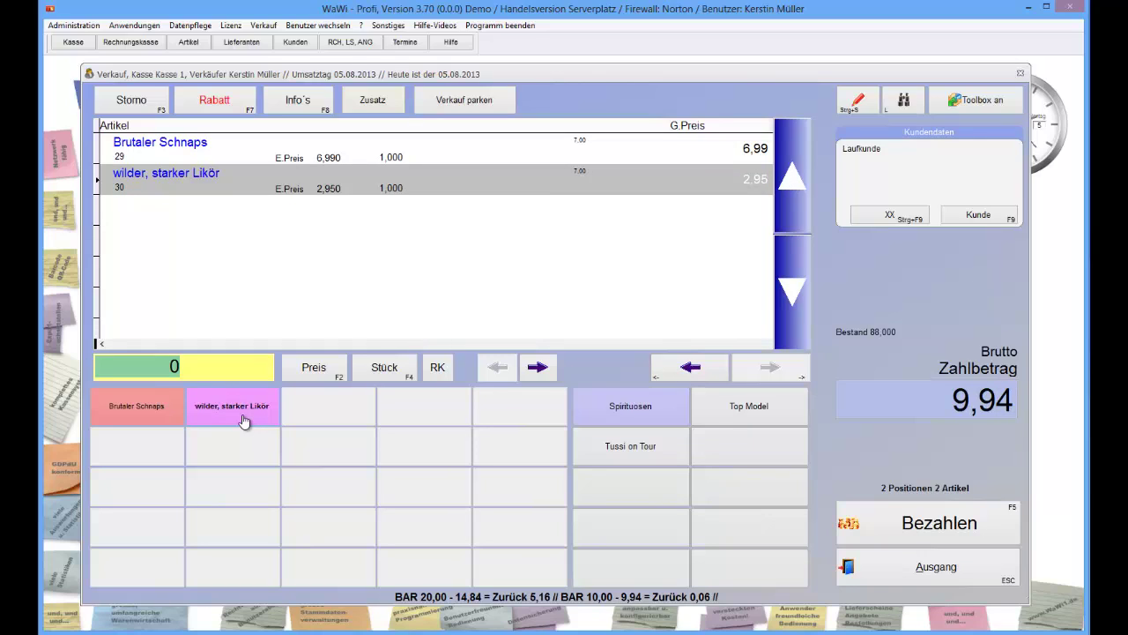
Review the Jugendschutzartikel setting in the Brutaler Schnaps article record and return to the open sale.
left_click(188, 41)
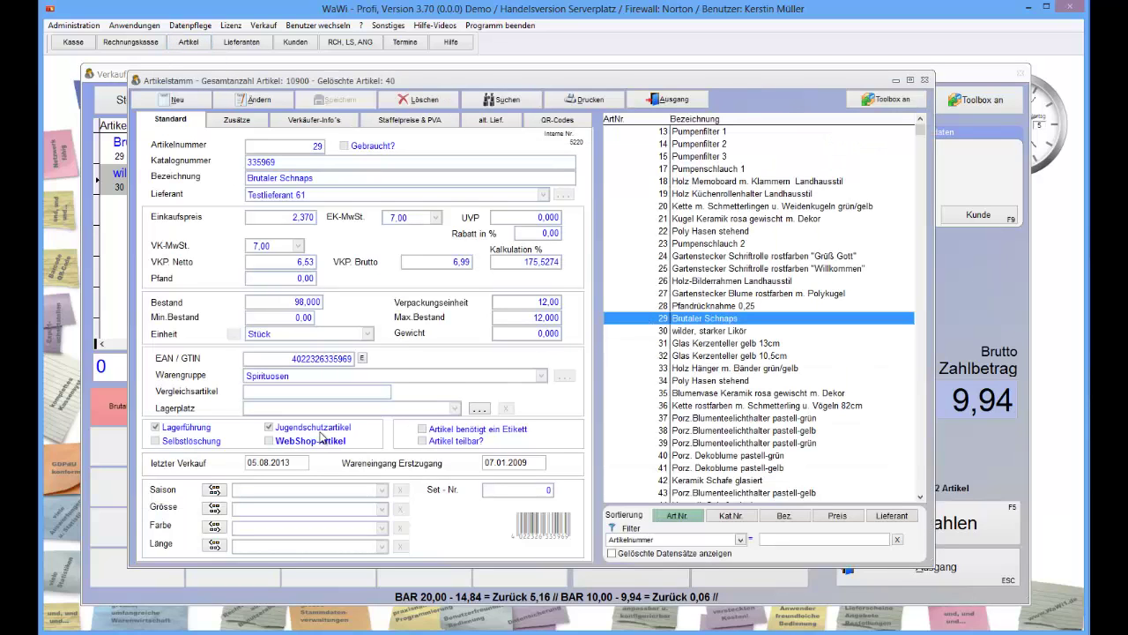
key("Escape")
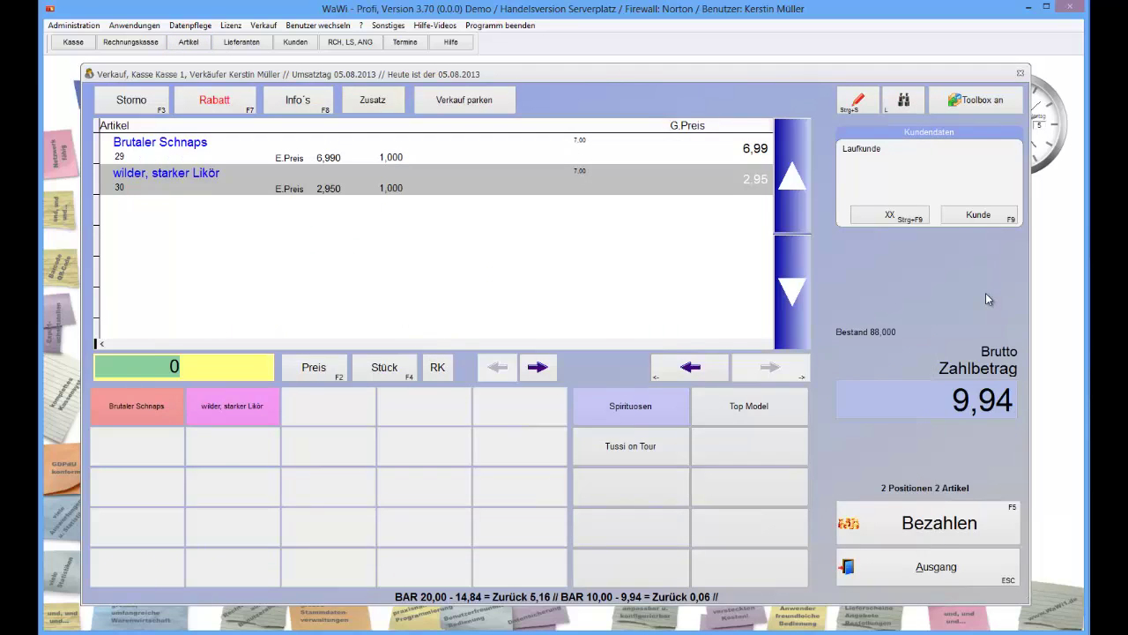